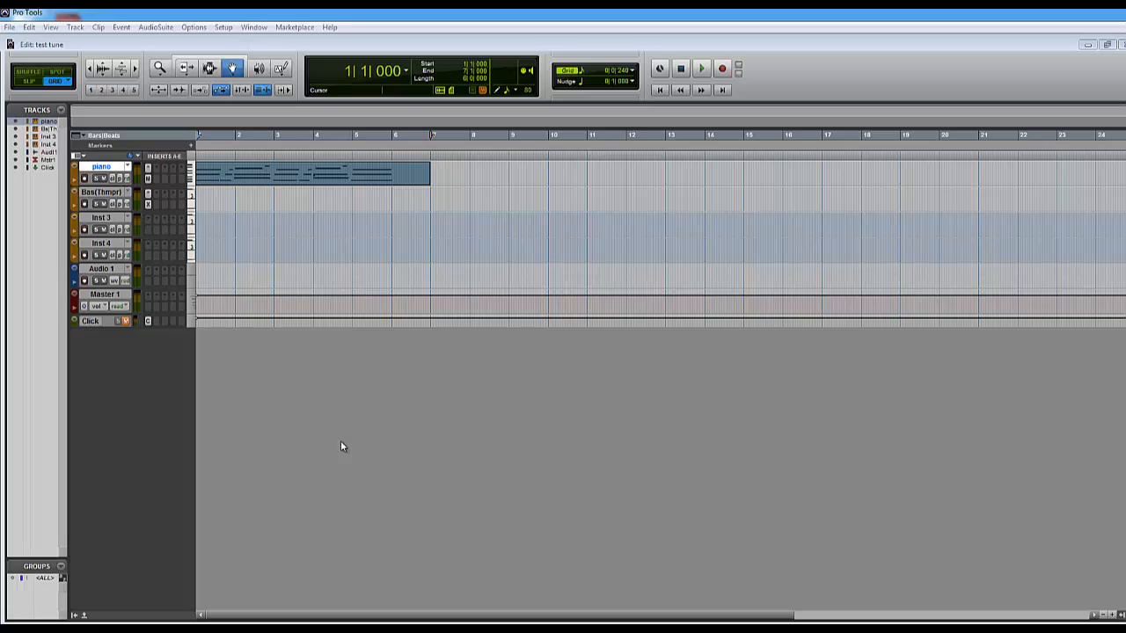
# Open the piano clip in the MIDI Editor, play it back, and deselect its notes.
pyautogui.doubleClick(260, 178)
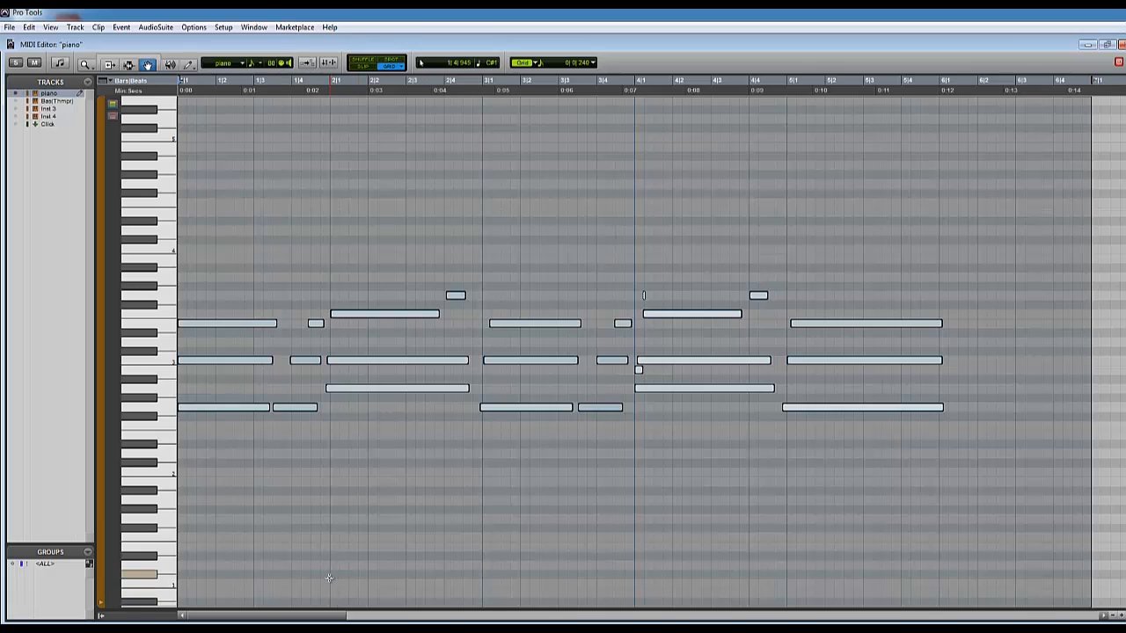
pyautogui.press('space')
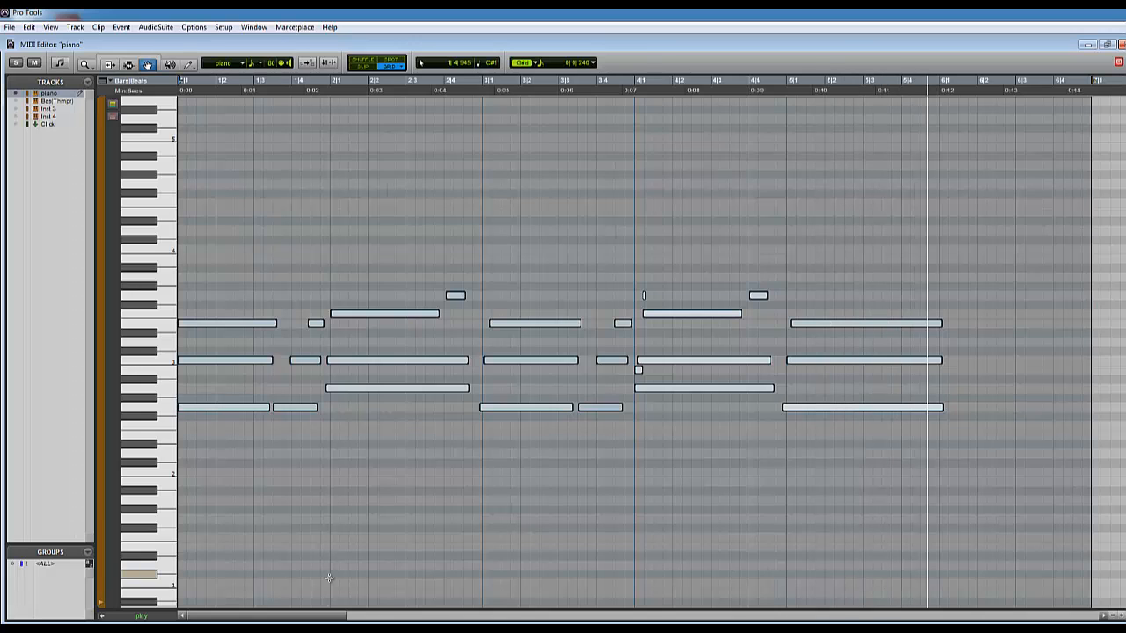
pyautogui.hotkey('alt', 'space')
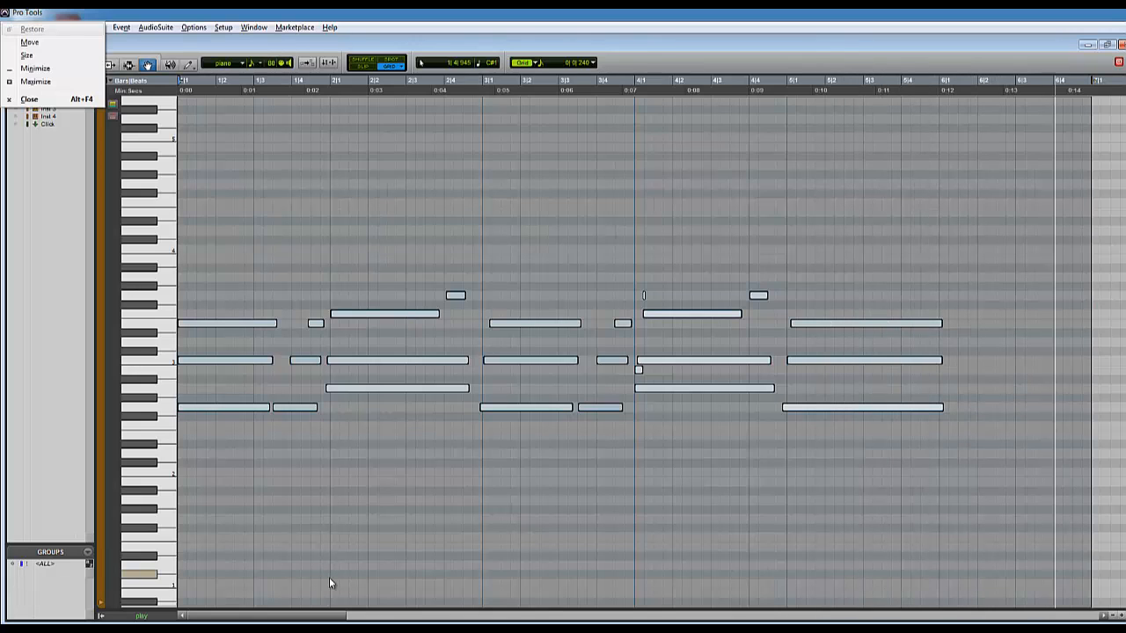
pyautogui.click(403, 230)
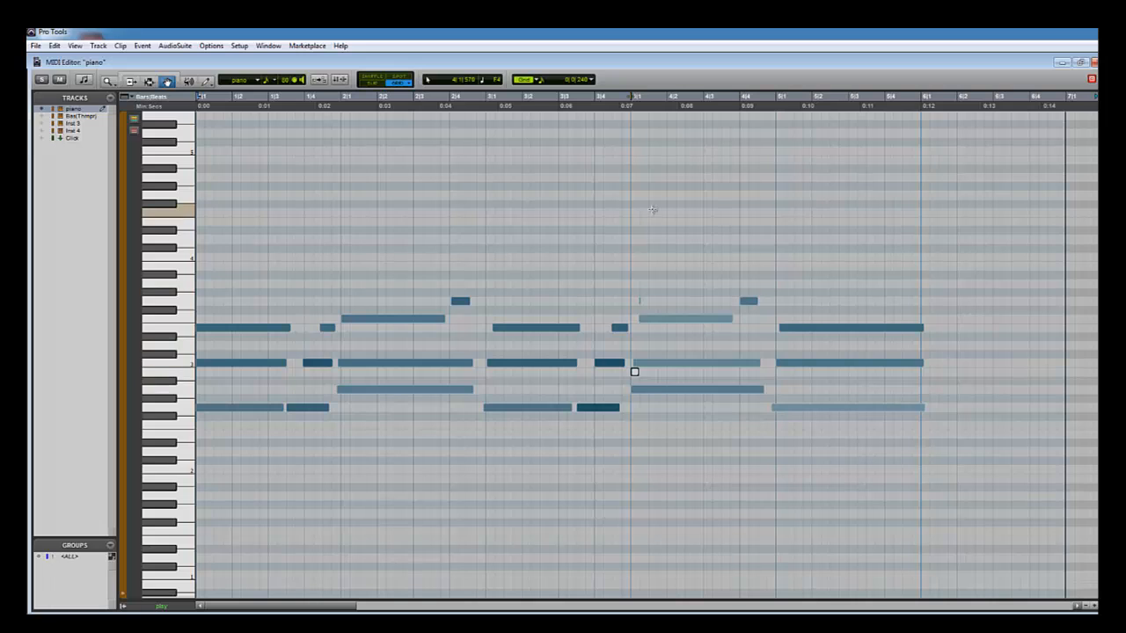
pyautogui.click(679, 225)
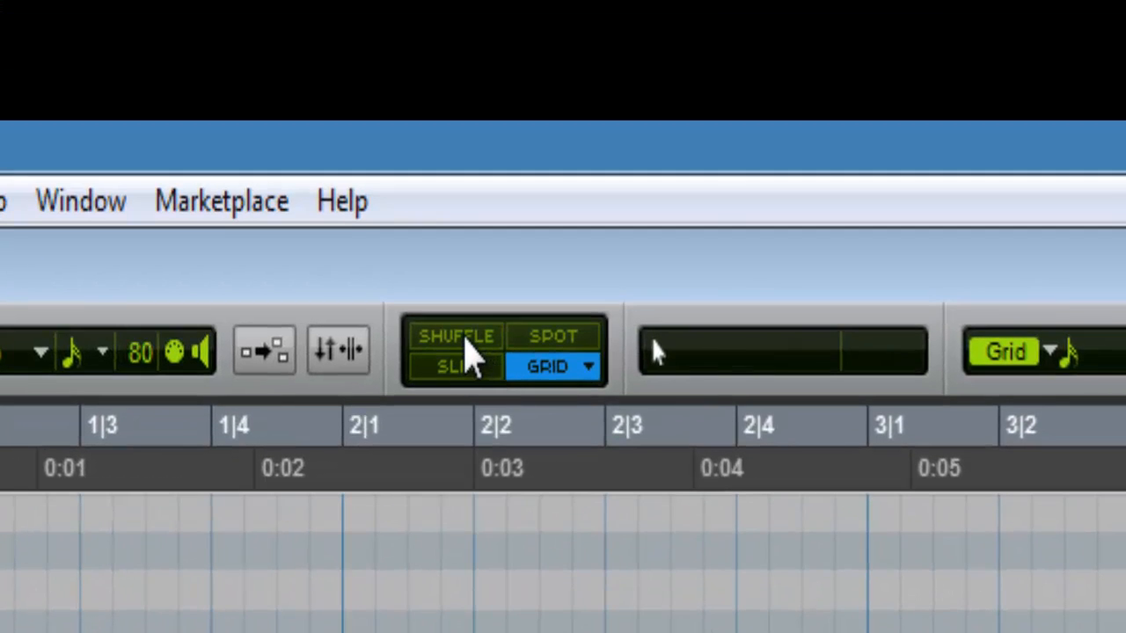
# Switch through the Shuffle, Slip and Spot edit modes and return to Grid mode.
pyautogui.click(465, 337)
pyautogui.click(460, 368)
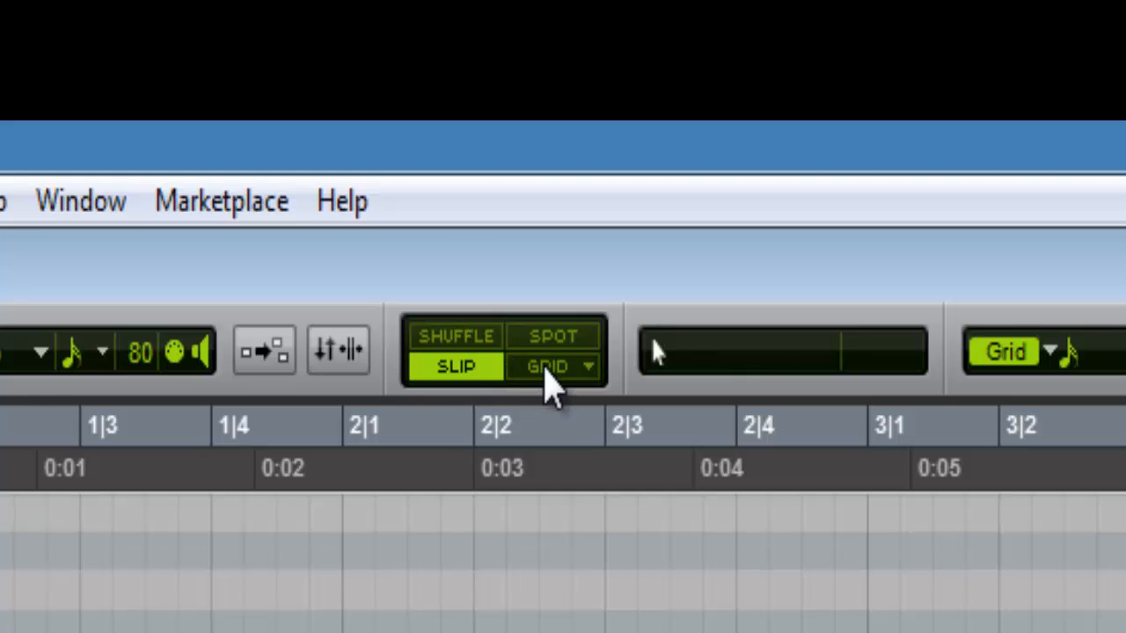
pyautogui.click(546, 368)
pyautogui.click(550, 339)
pyautogui.click(548, 369)
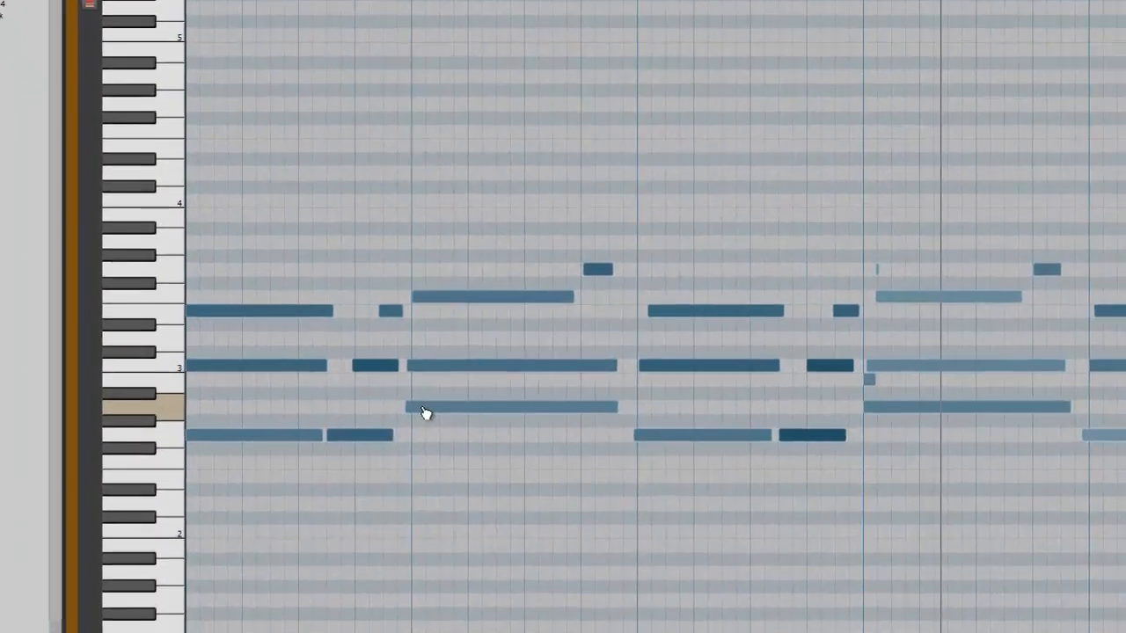
# Move the three early-starting chord notes around bar 2 so that they start on the bar 2 grid line.
pyautogui.click(425, 414)
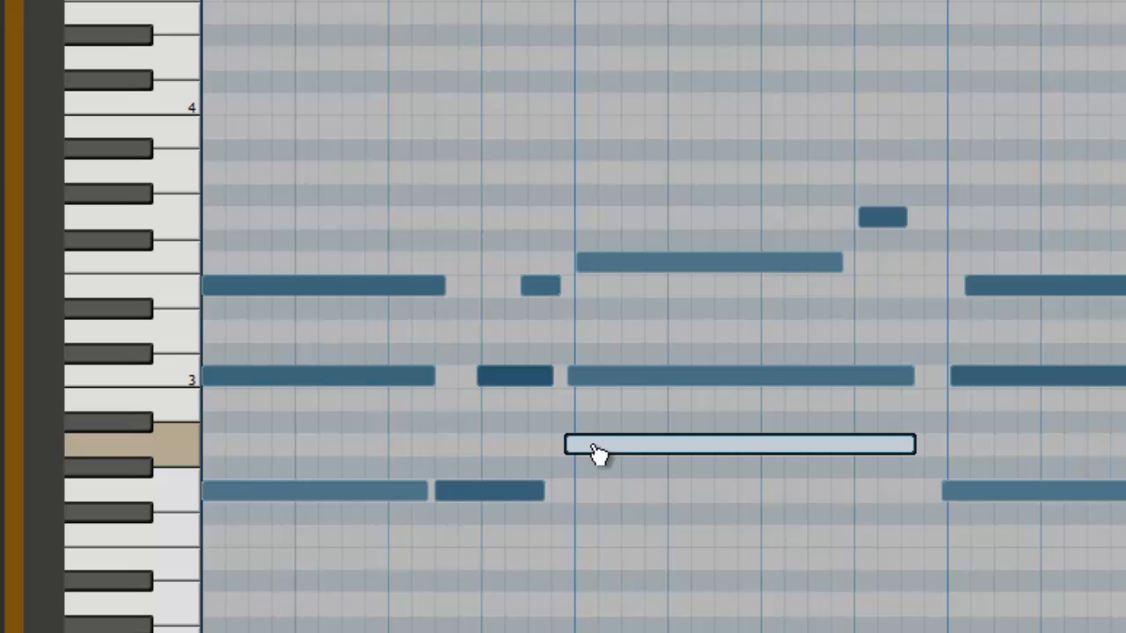
pyautogui.moveTo(594, 448); pyautogui.dragTo(602, 454)
pyautogui.click(587, 385)
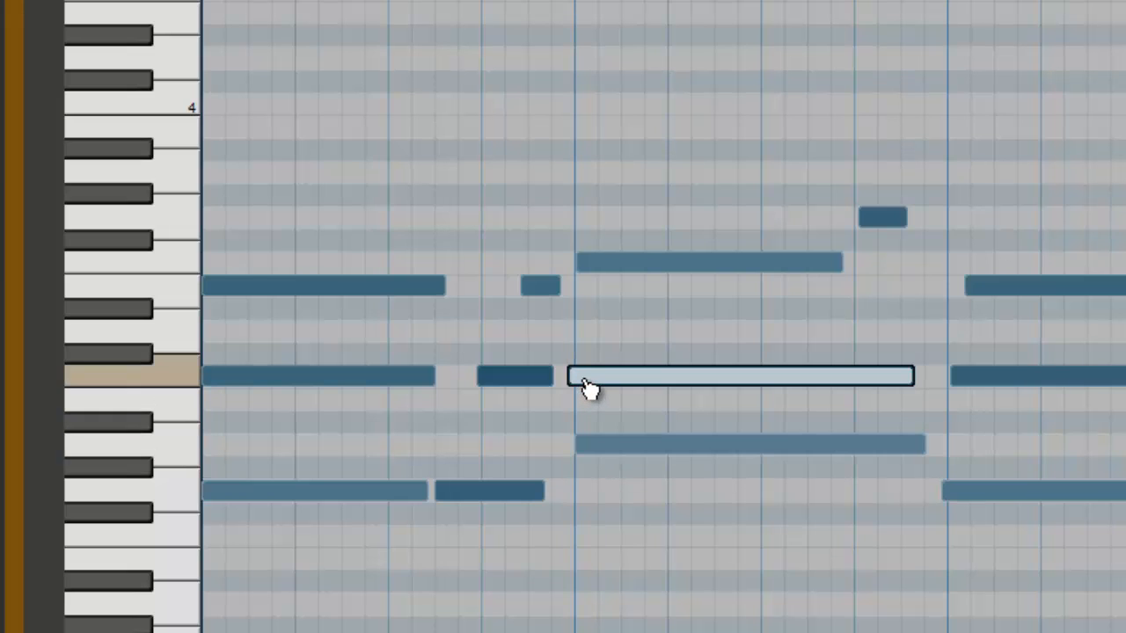
pyautogui.click(591, 270)
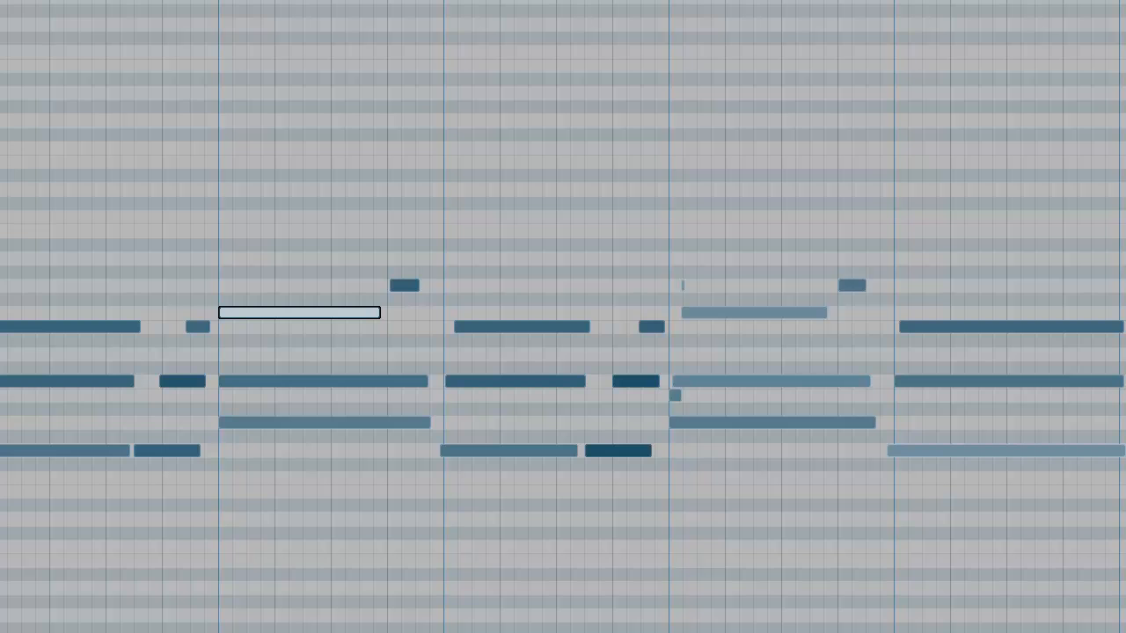
# Deselect the notes and play back the piano part from the beginning.
pyautogui.click(4, 239)
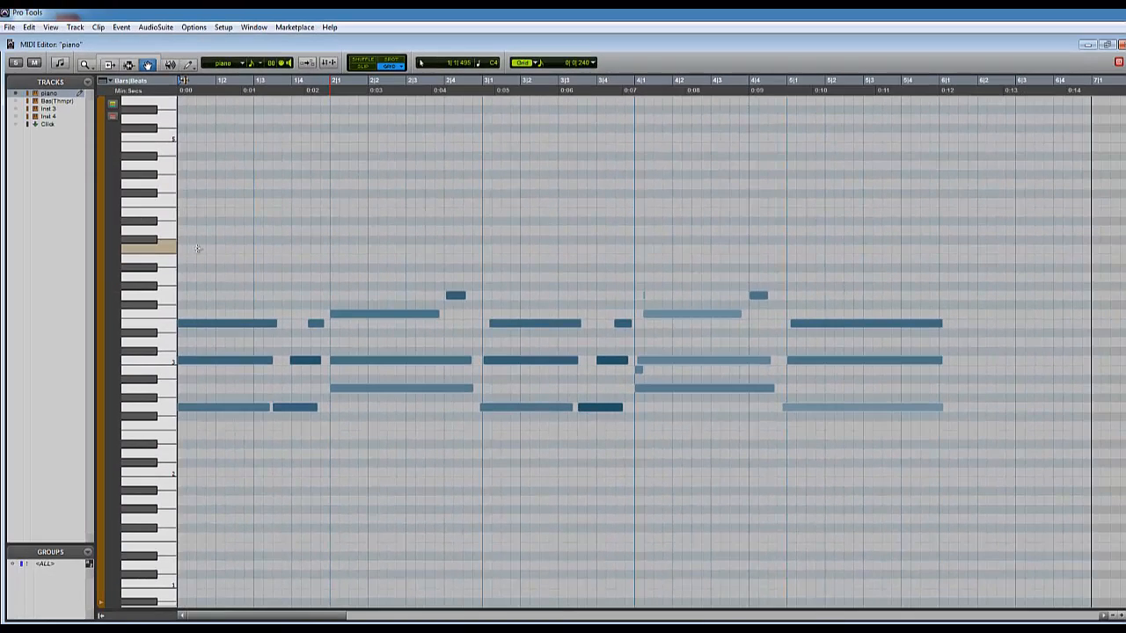
pyautogui.press('space')
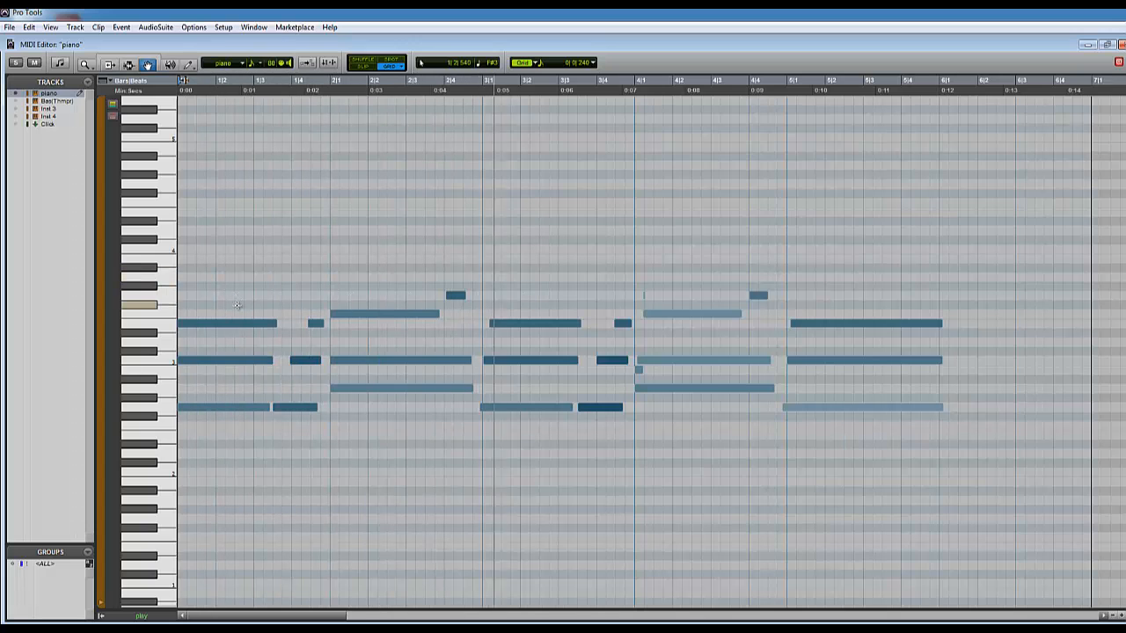
pyautogui.press('space')
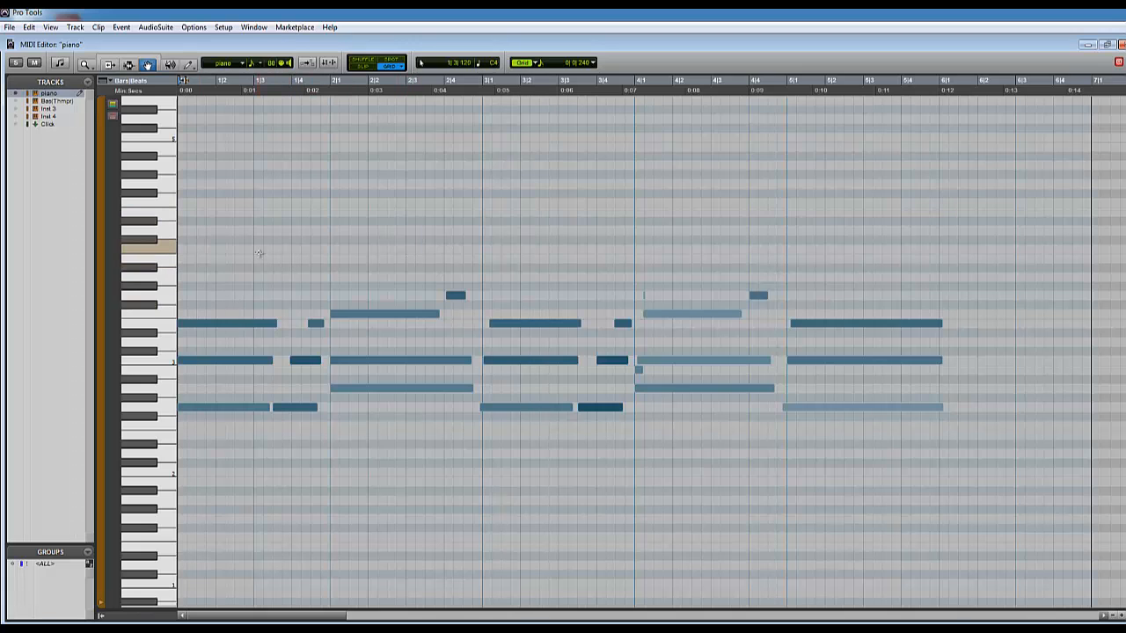
# Select all the MIDI notes and set up a Quantize event operation with a 1/8 note grid.
pyautogui.hotkey('ctrl', 'a')
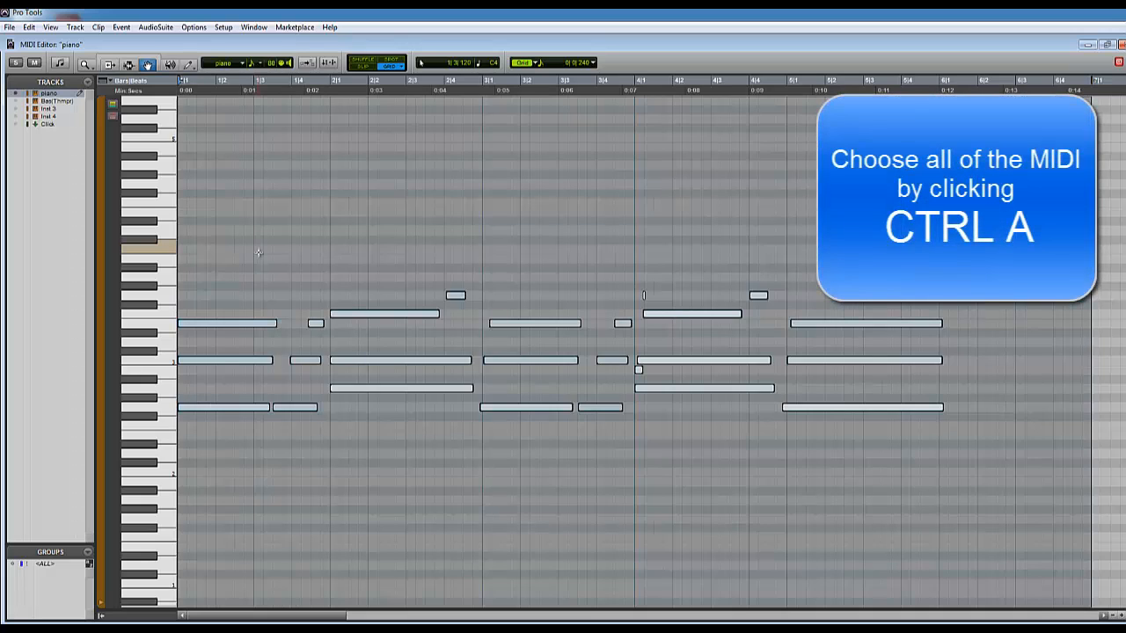
pyautogui.rightClick(259, 254)
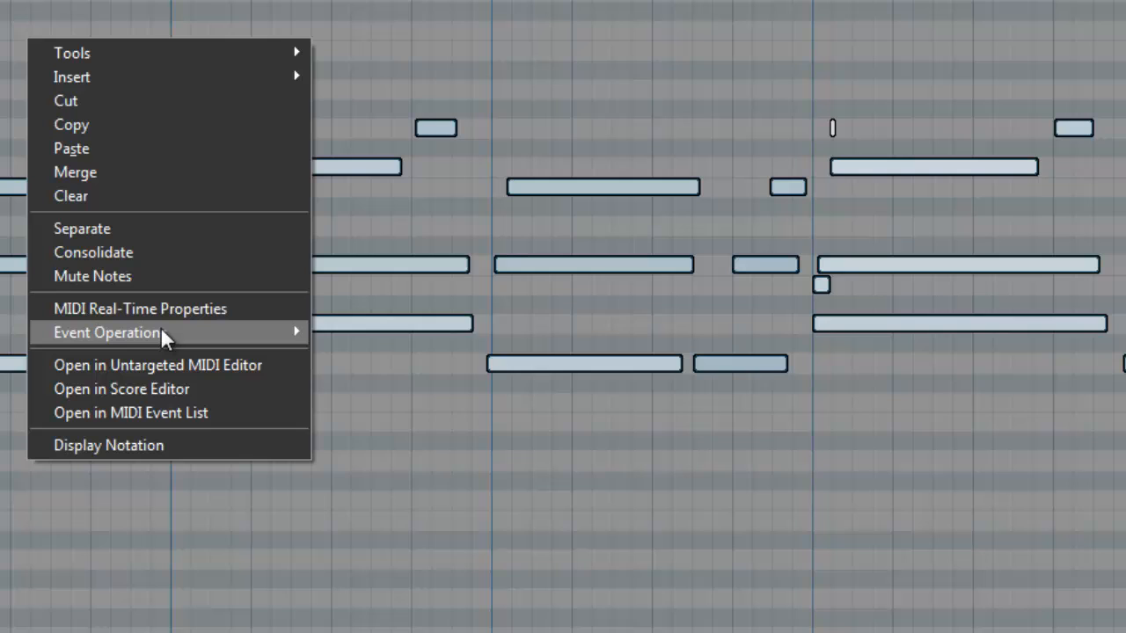
pyautogui.moveTo(326, 395)
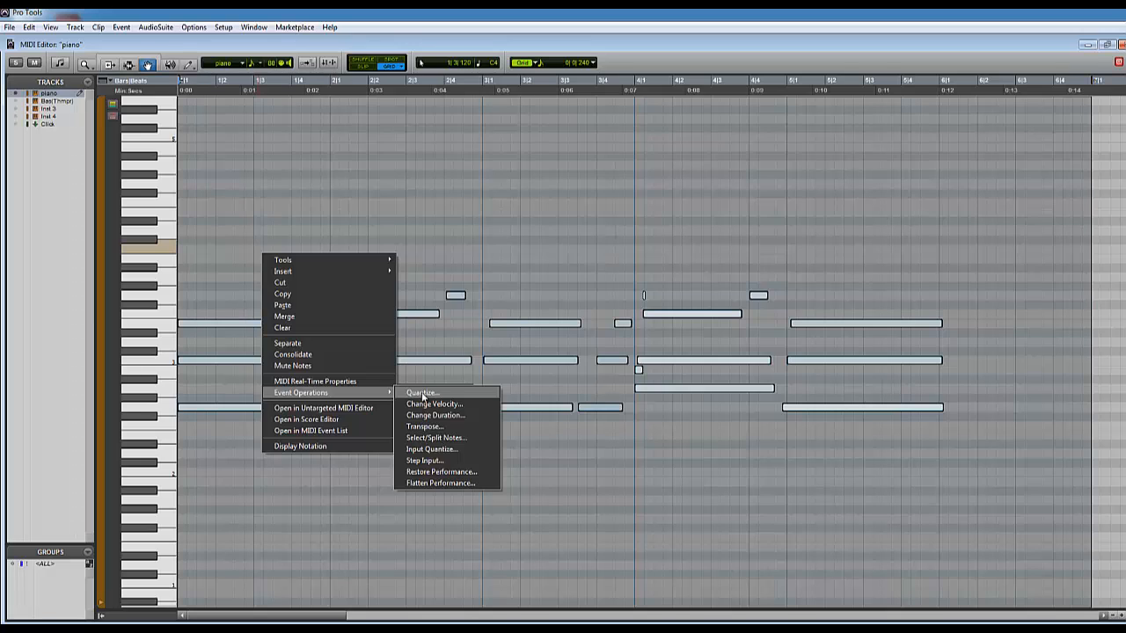
pyautogui.click(421, 393)
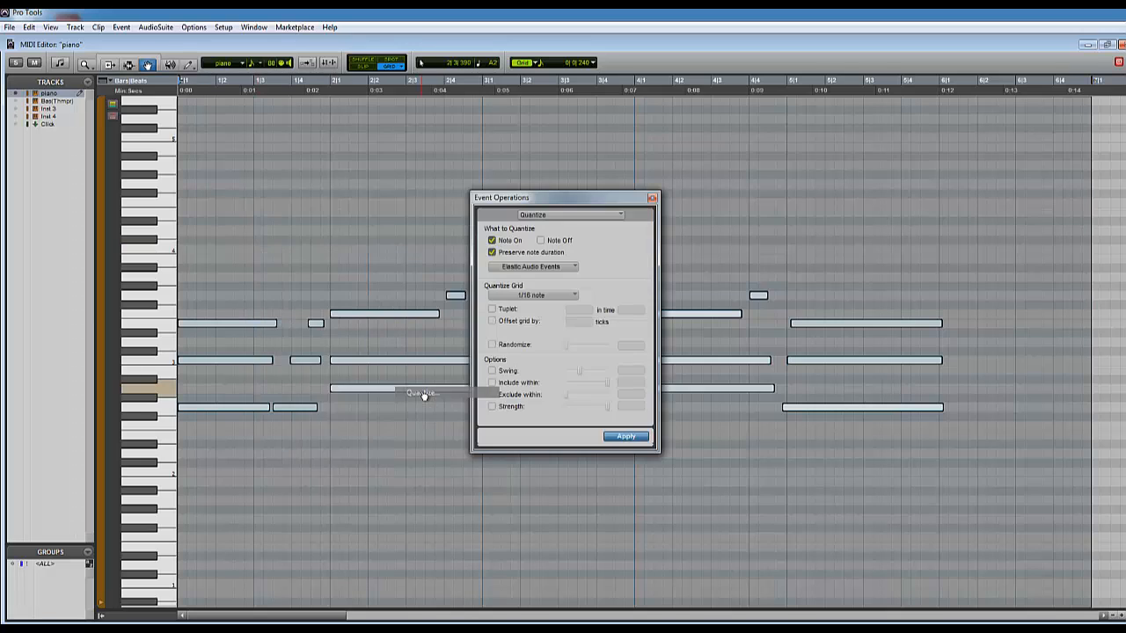
pyautogui.moveTo(525, 201); pyautogui.dragTo(916, 155)
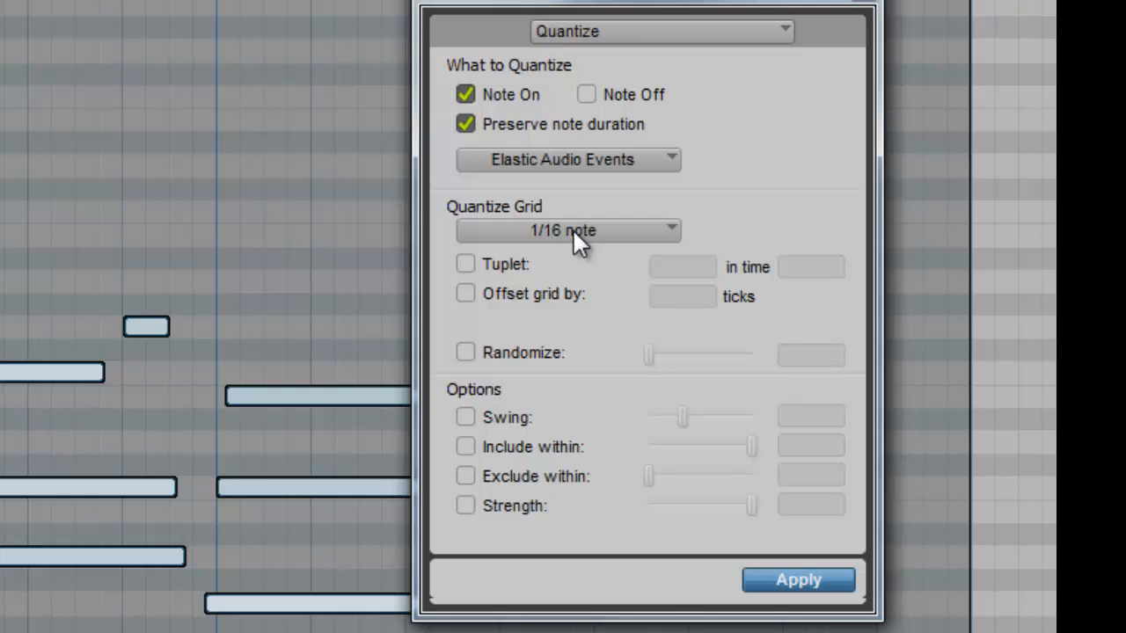
pyautogui.click(573, 229)
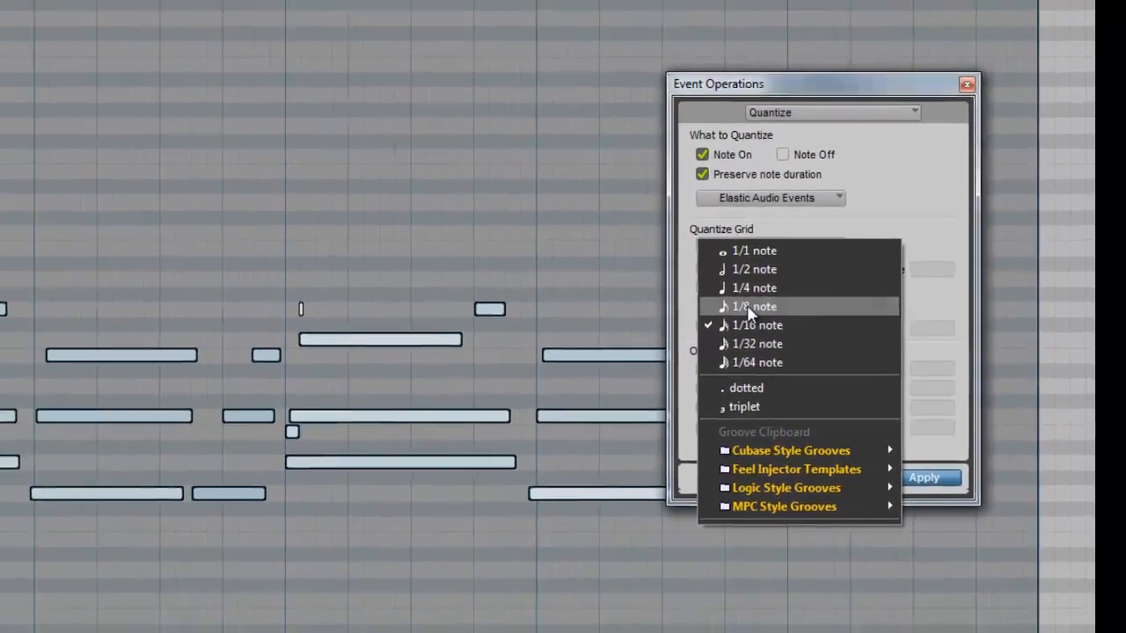
pyautogui.click(748, 307)
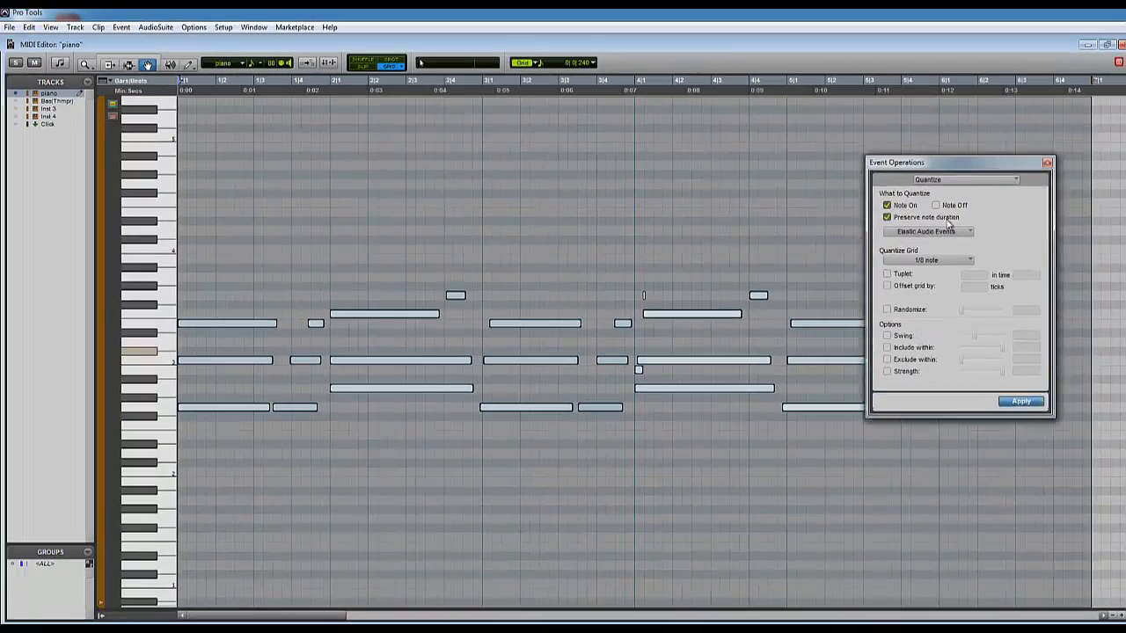
pyautogui.moveTo(985, 240); pyautogui.dragTo(982, 51)
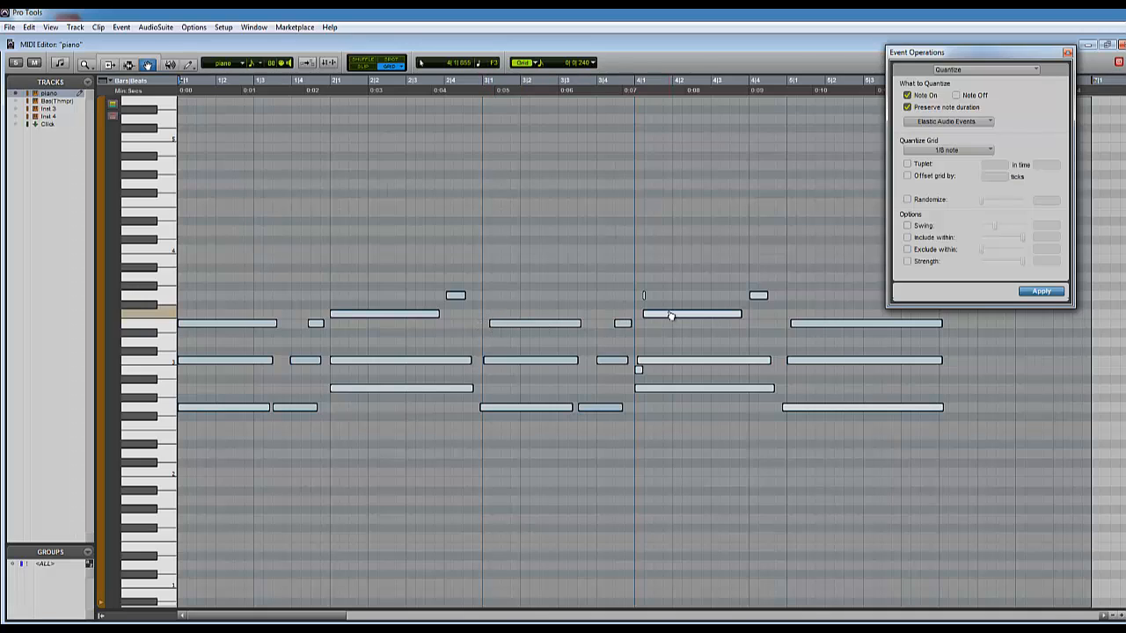
# Apply the quantize to all notes, undoing it once for comparison before reapplying it, and close Event Operations.
pyautogui.click(1041, 292)
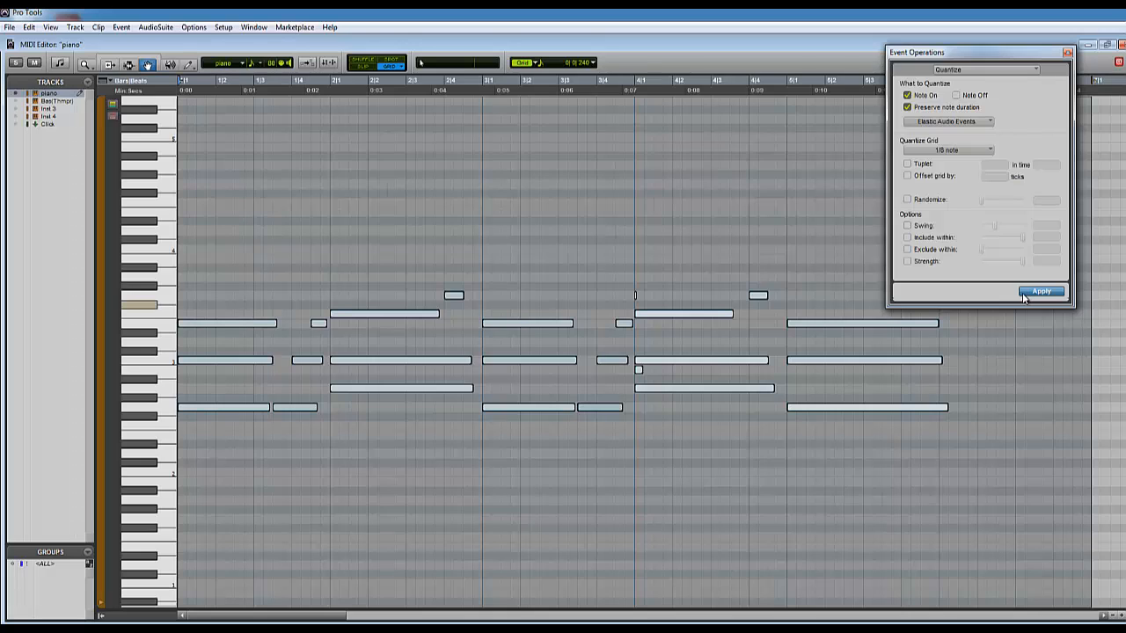
pyautogui.hotkey('ctrl', 'z')
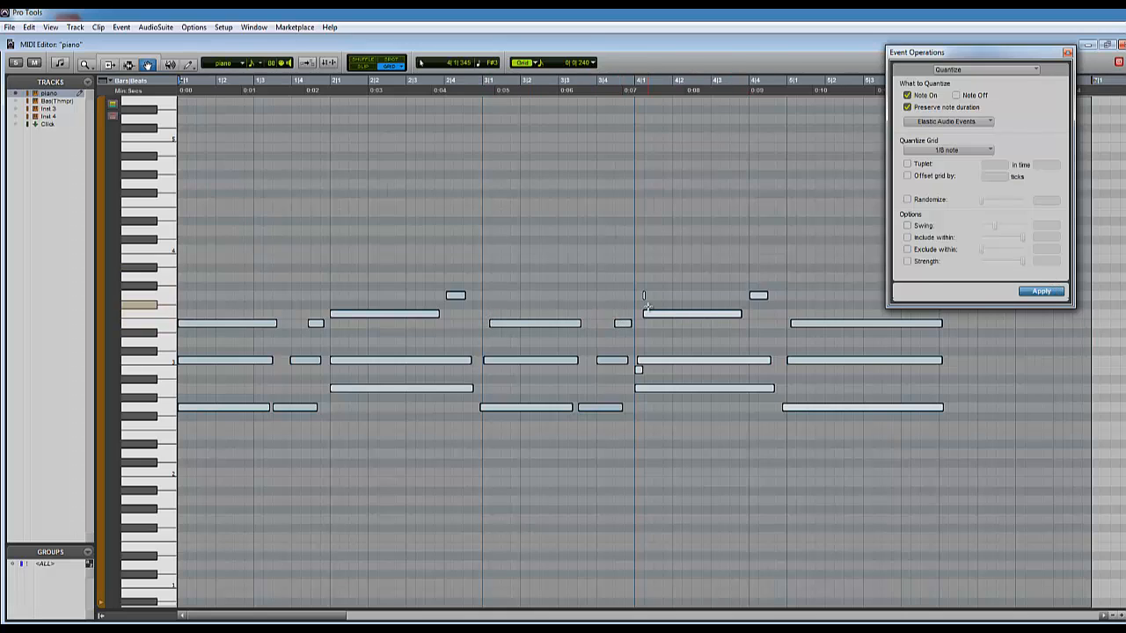
pyautogui.click(1027, 293)
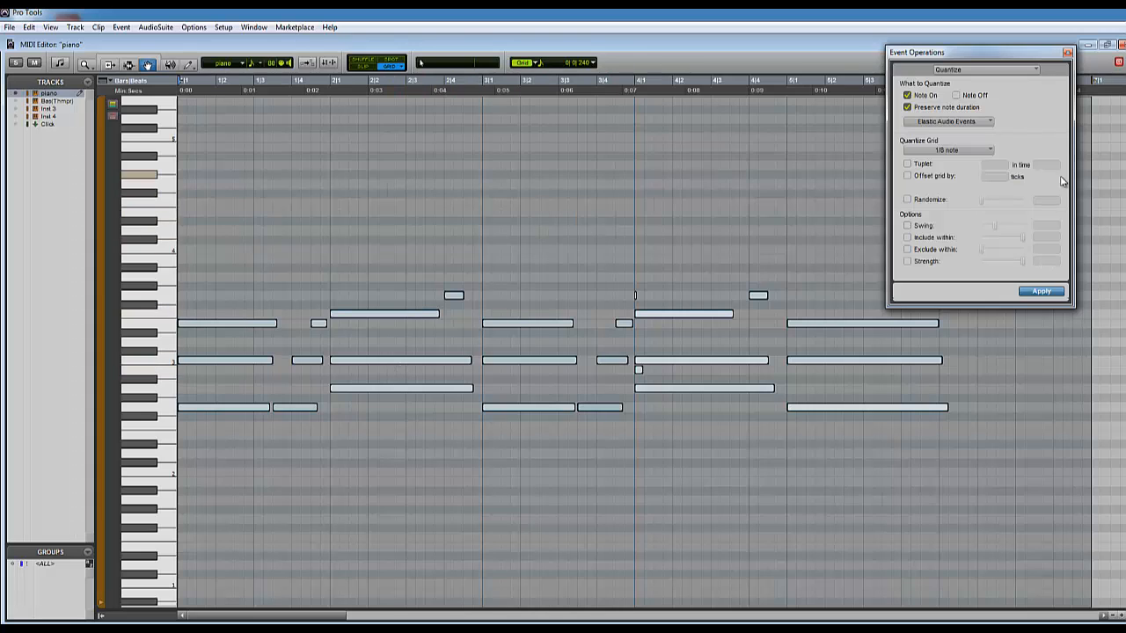
pyautogui.click(1067, 55)
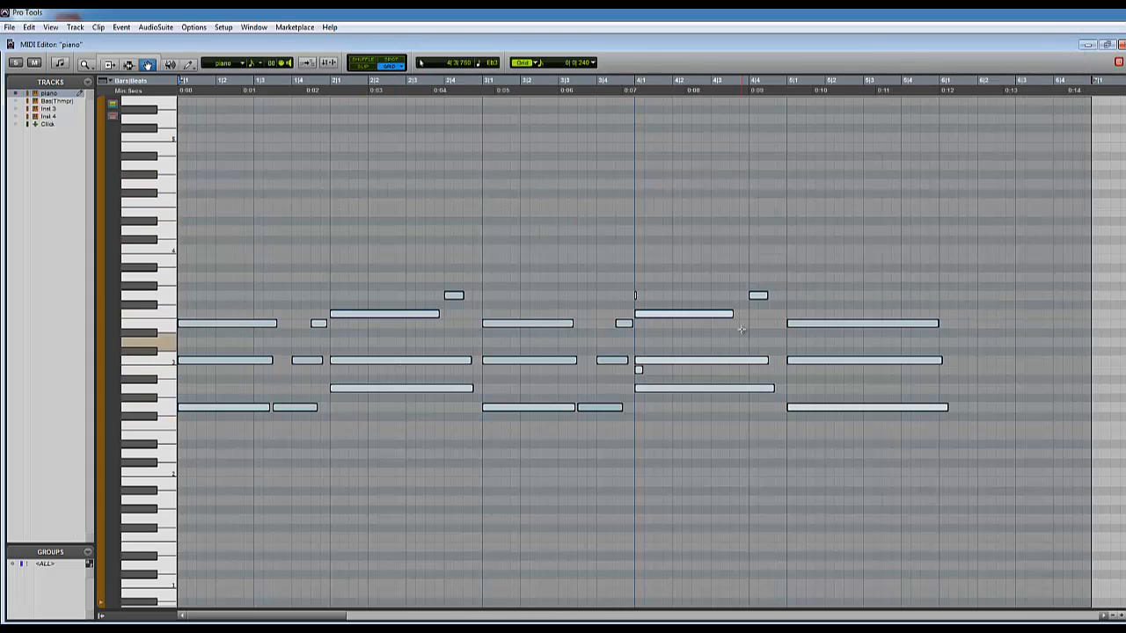
# Play back the quantized piano notes and activate the Smart Tool.
pyautogui.press('space')
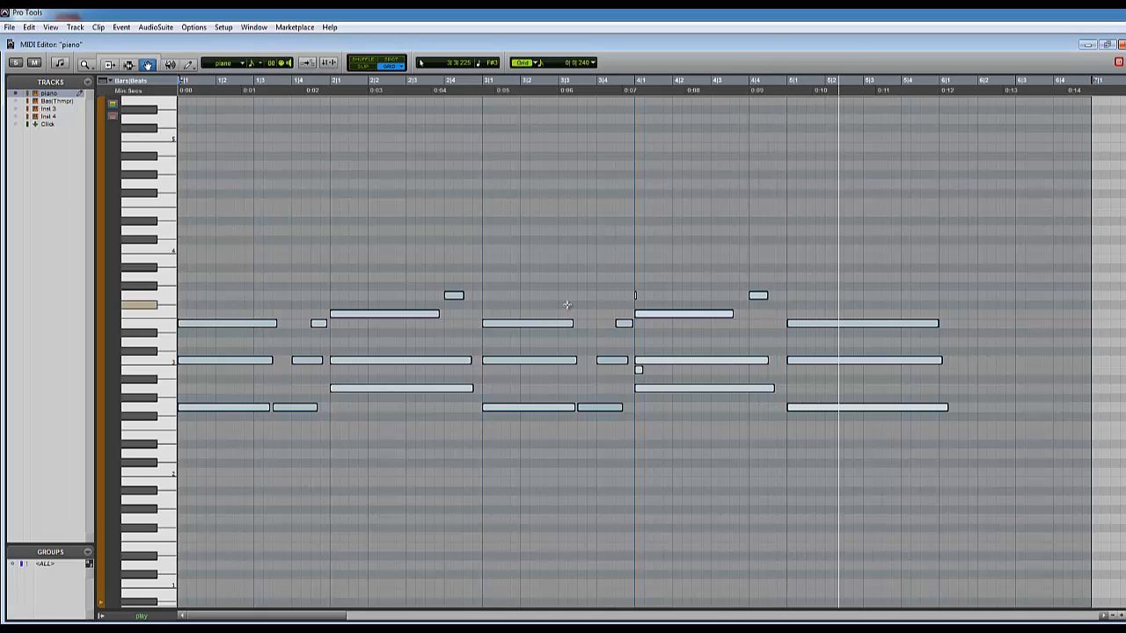
pyautogui.hotkey('F7', 'F8')
pyautogui.press('space')
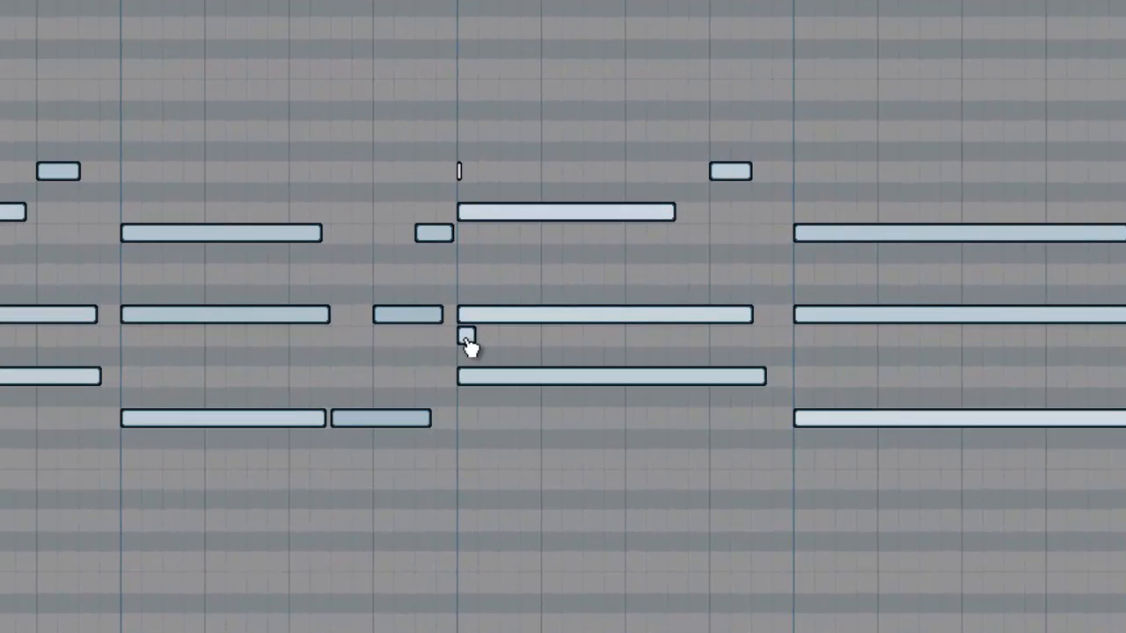
# Delete the two stray short notes at bar 4 and trim the ends of the final chord's notes to bar 6.
pyautogui.click(525, 148)
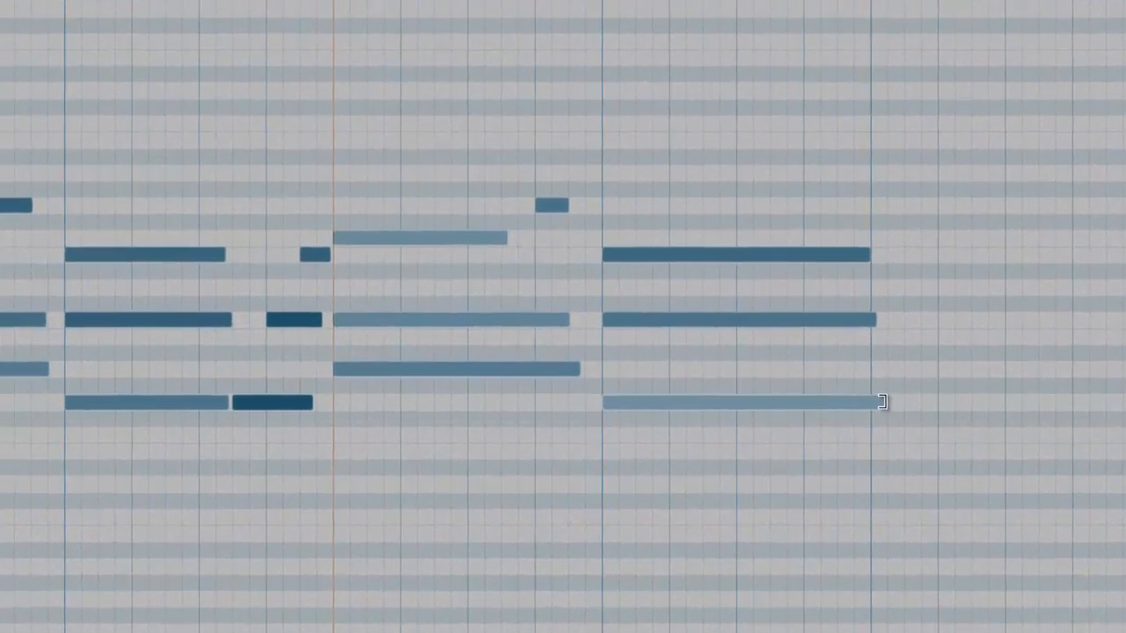
pyautogui.click(882, 402)
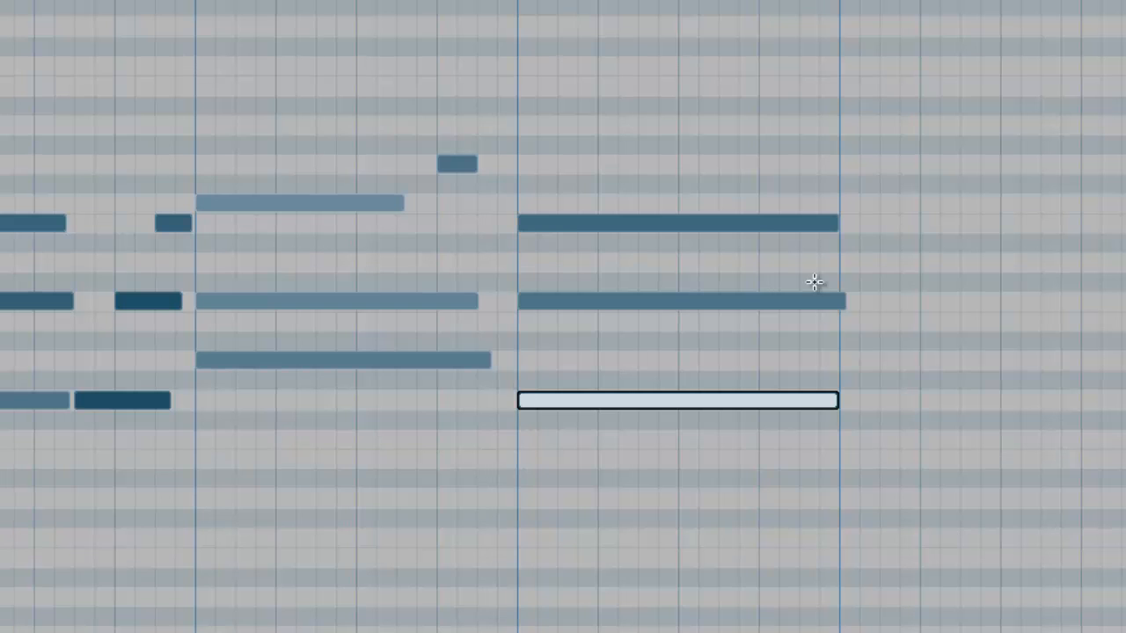
pyautogui.click(838, 301)
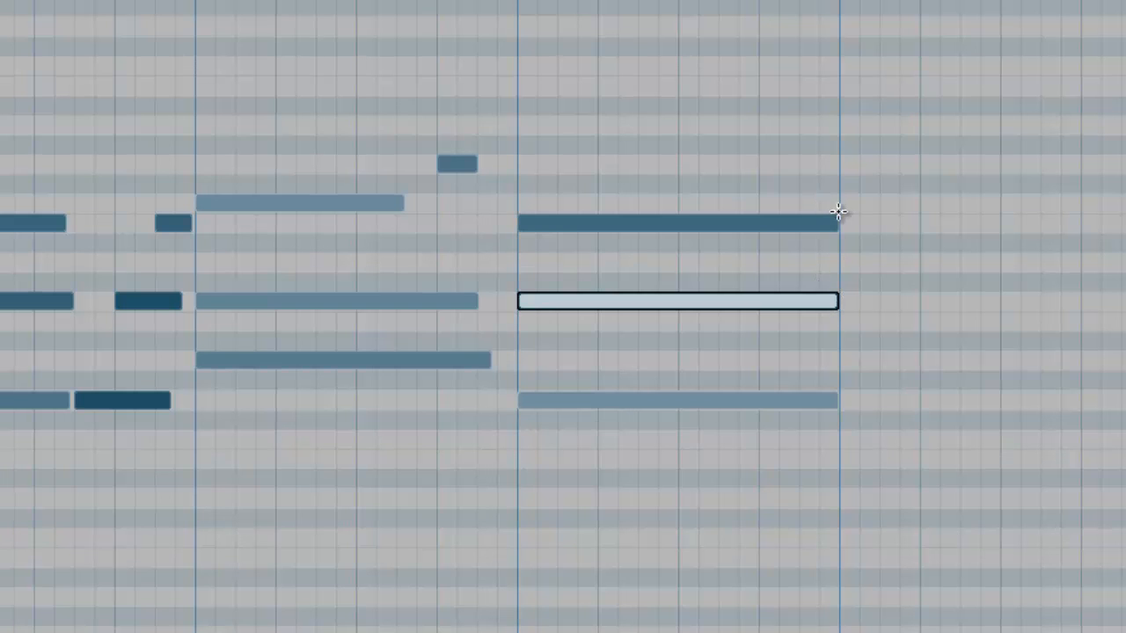
pyautogui.click(834, 222)
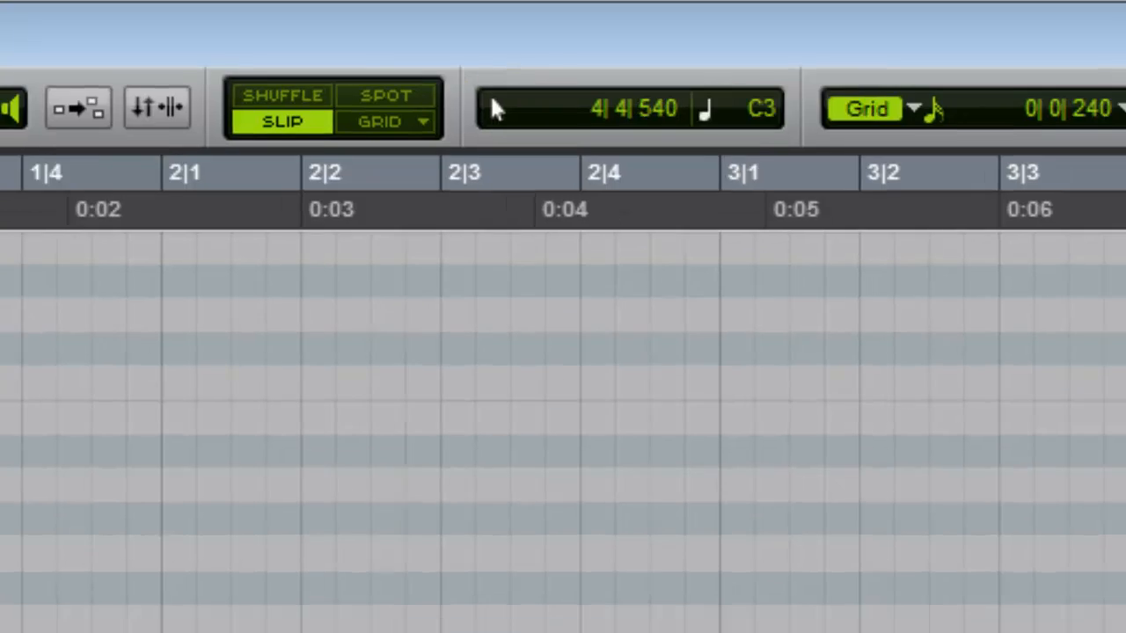
# In Slip mode, trim the starts of the final chord's middle and upper notes to slightly after bar 5.
pyautogui.click(480, 293)
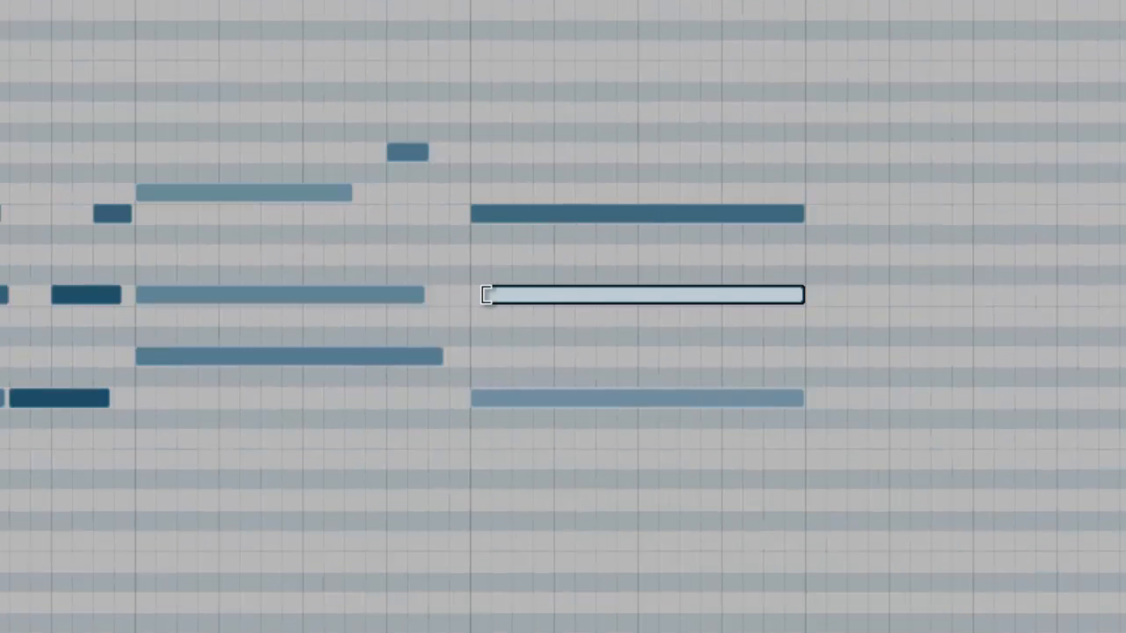
pyautogui.moveTo(472, 219); pyautogui.dragTo(490, 220)
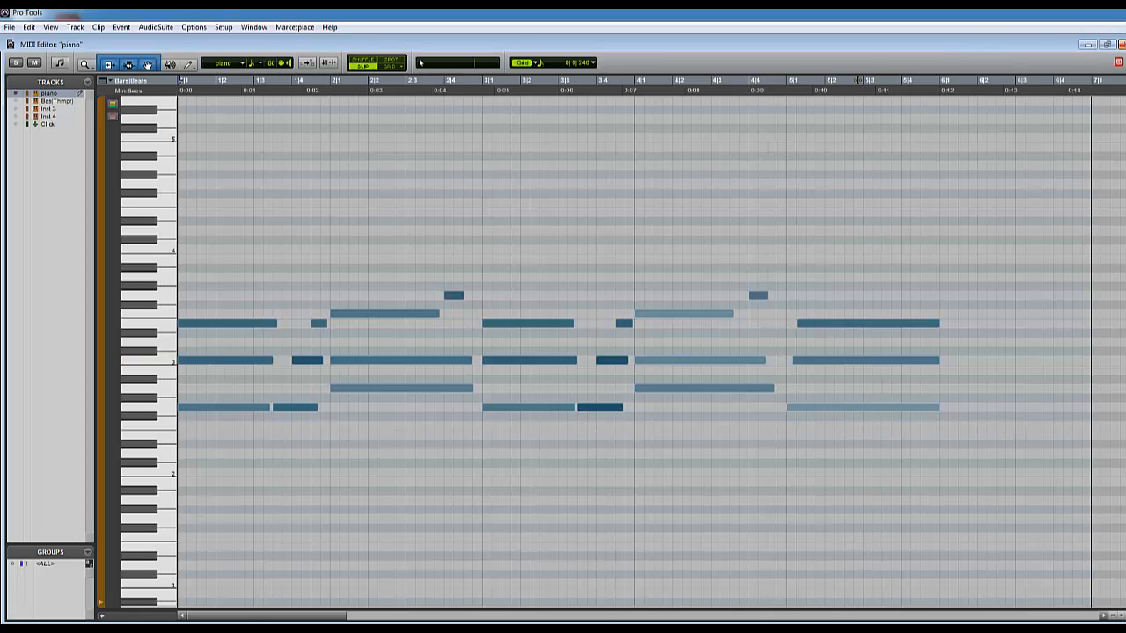
# Close the MIDI Editor and trim the end of the piano clip back to bar 6 with the Trim tool.
pyautogui.click(1121, 44)
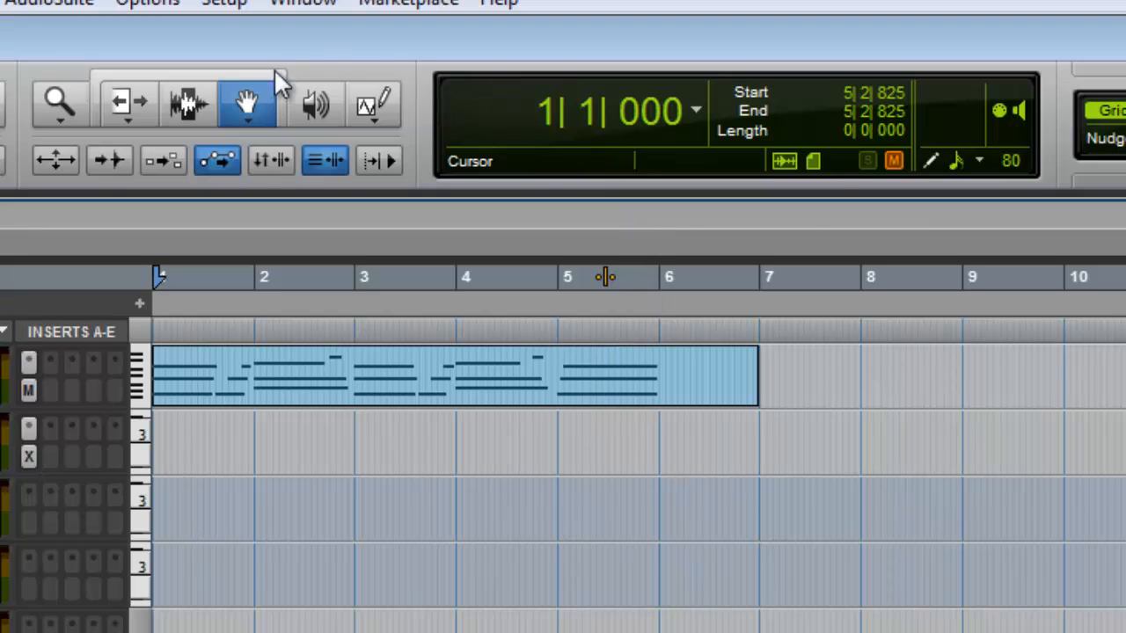
pyautogui.click(132, 102)
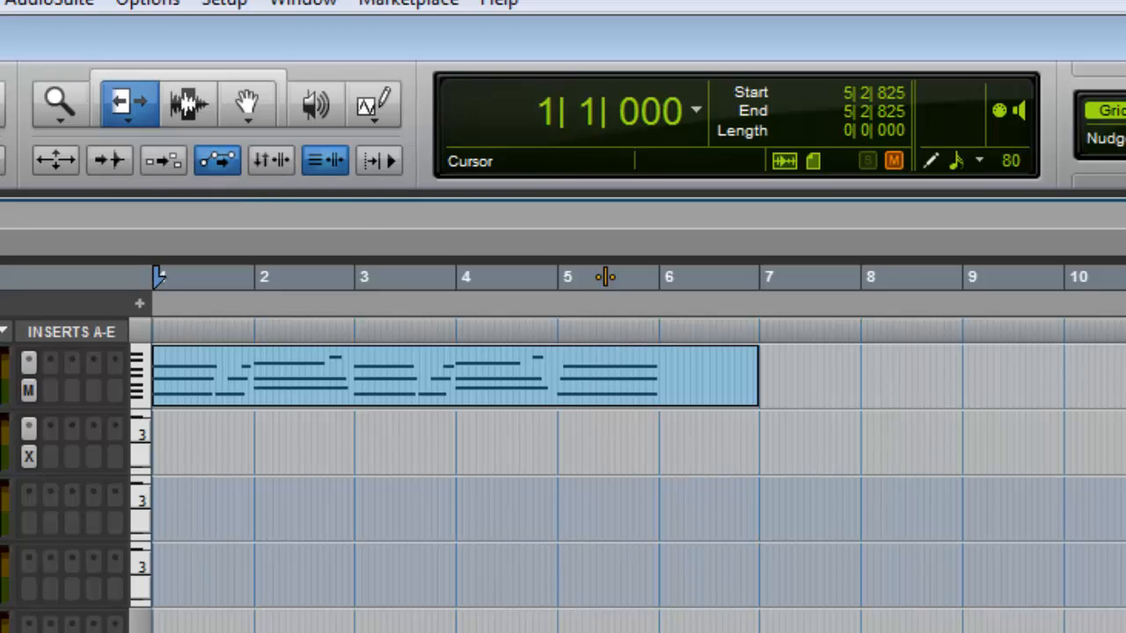
pyautogui.click(653, 364)
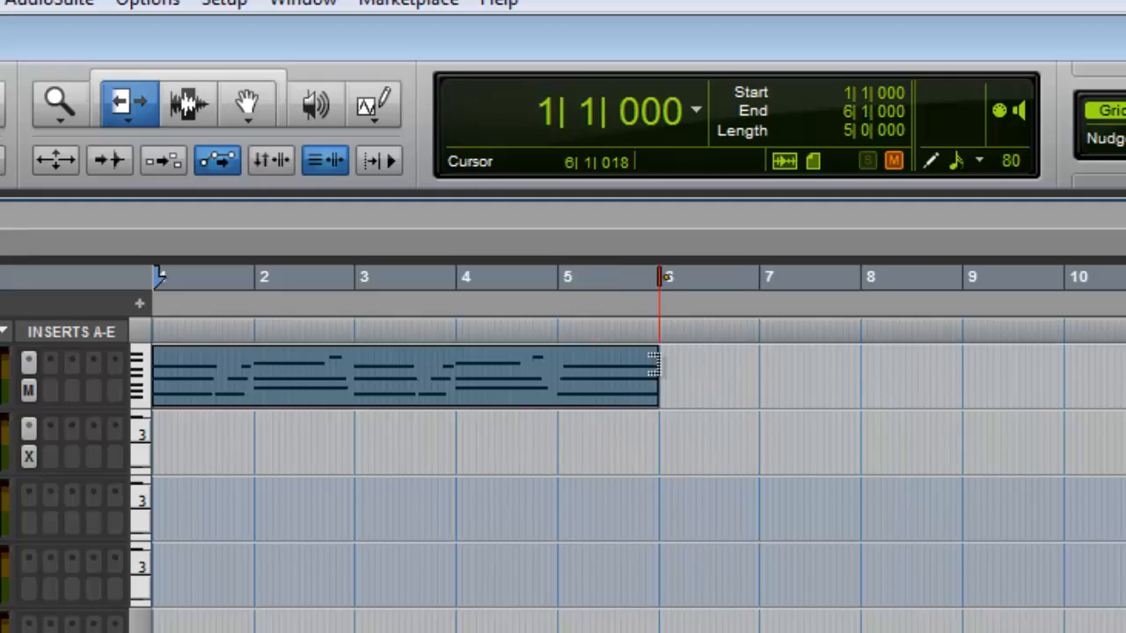